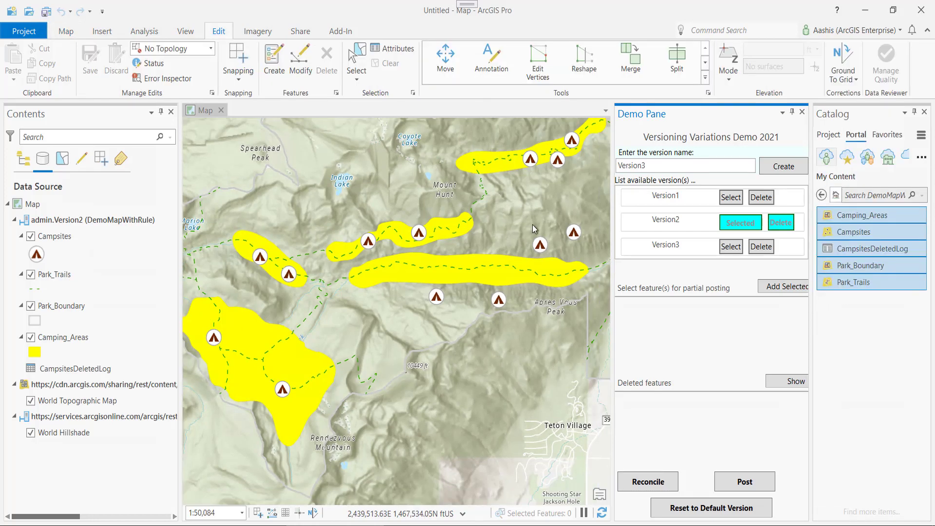
# Connect the map to Version1 and pan to the large camping area
pyautogui.click(742, 199)
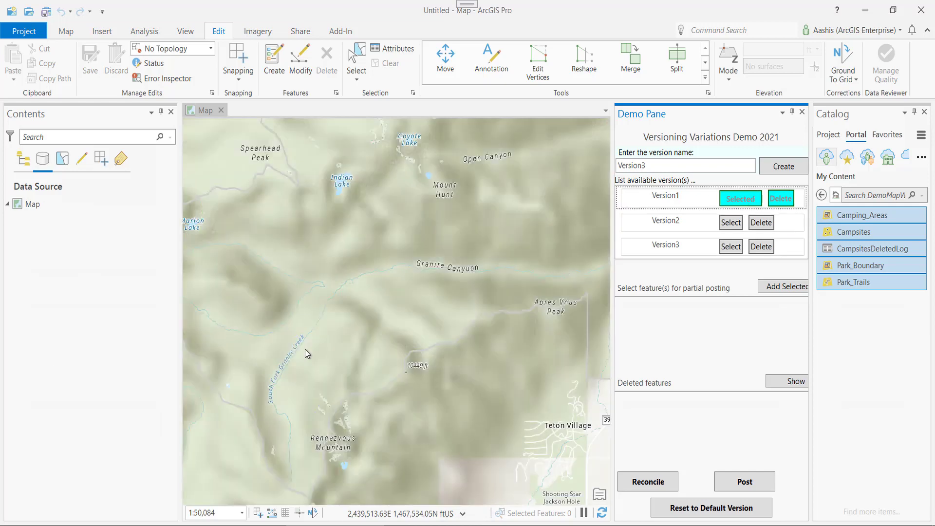
pyautogui.moveTo(346, 322); pyautogui.dragTo(479, 293)
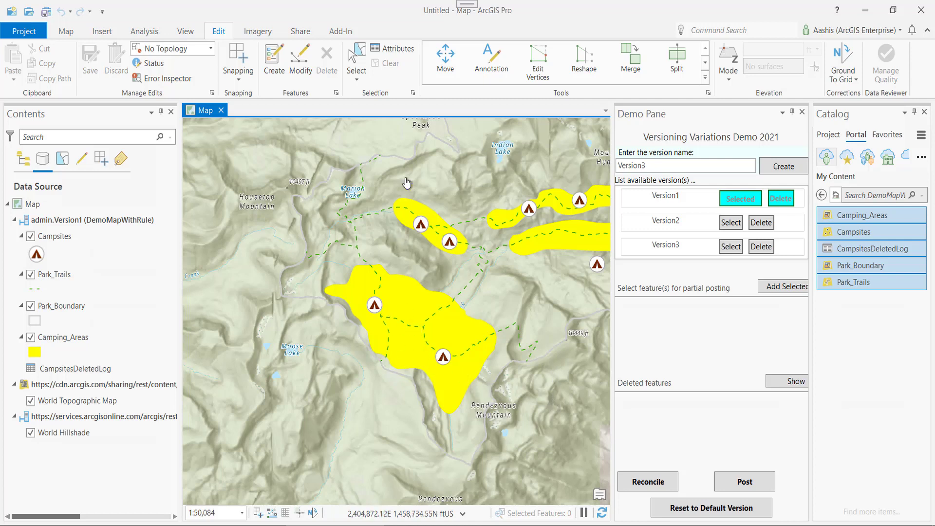
# Move two campsites, including 1637, southward toward or outside the large camping area's edge
pyautogui.click(375, 307)
pyautogui.moveTo(362, 316); pyautogui.dragTo(334, 343)
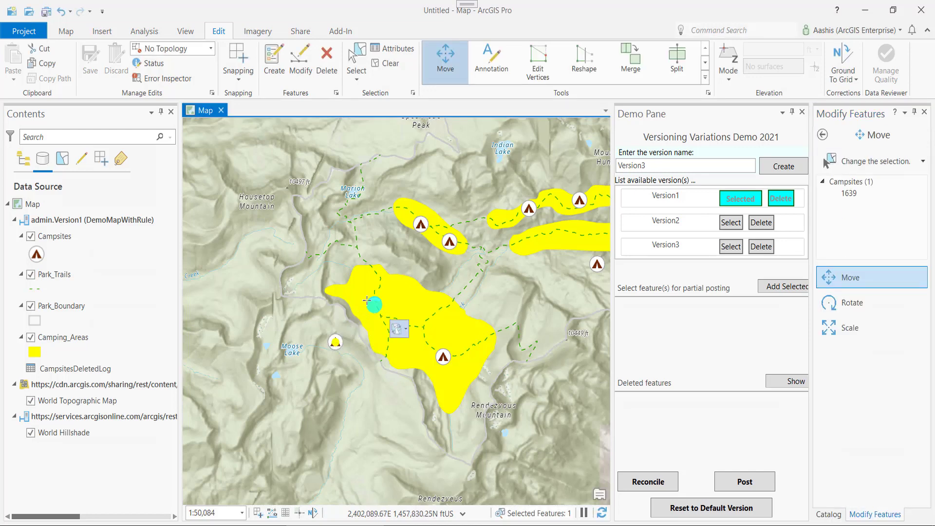
pyautogui.click(386, 63)
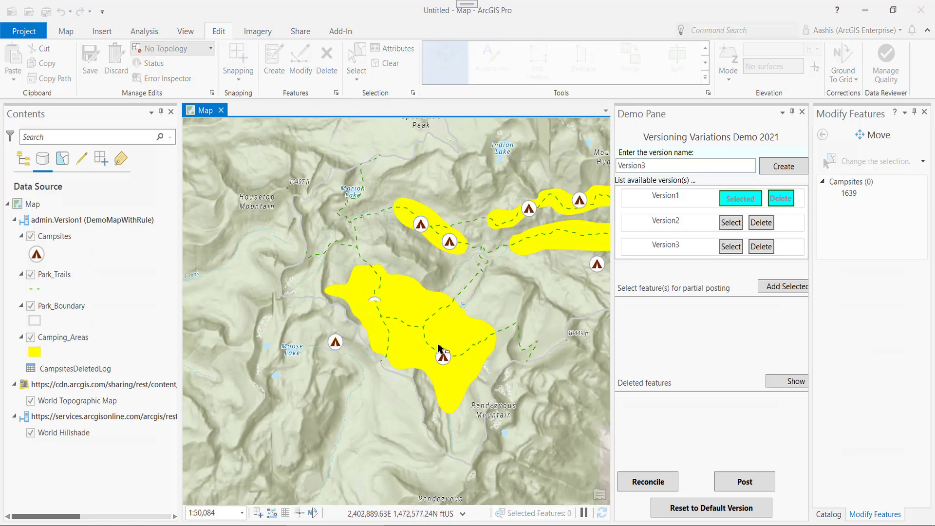
pyautogui.click(442, 364)
pyautogui.moveTo(444, 359)
pyautogui.mouseDown()
pyautogui.moveTo(424, 370)
pyautogui.moveTo(404, 402)
pyautogui.mouseUp()
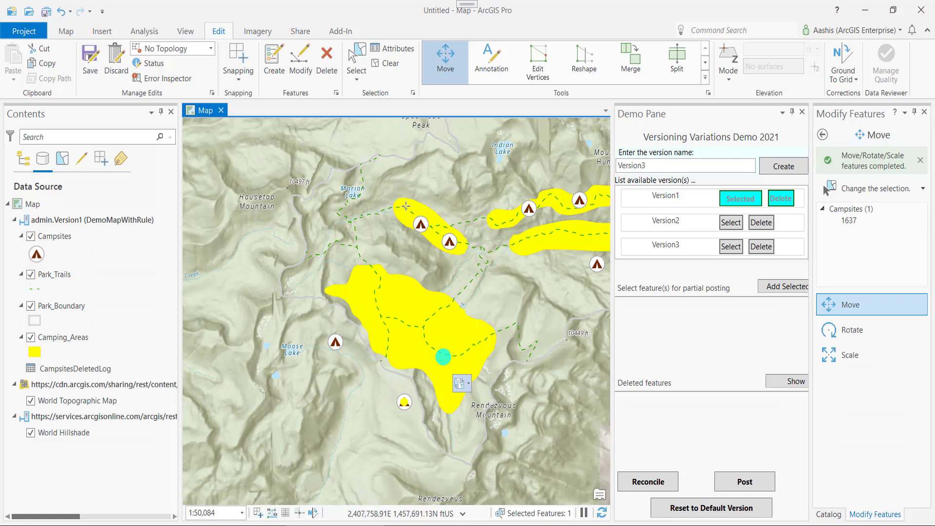
pyautogui.click(372, 64)
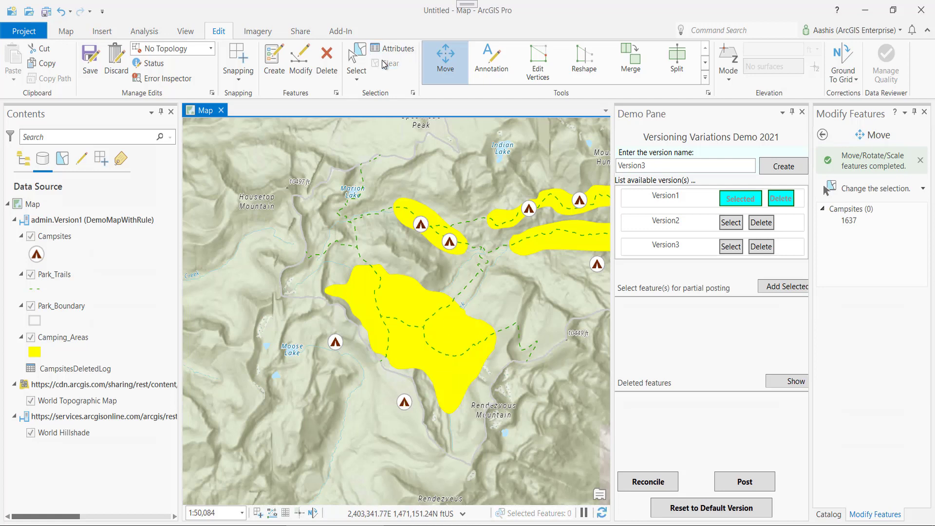
# Delete campsites 3641 and 3642 from the northern camping strip
pyautogui.click(422, 227)
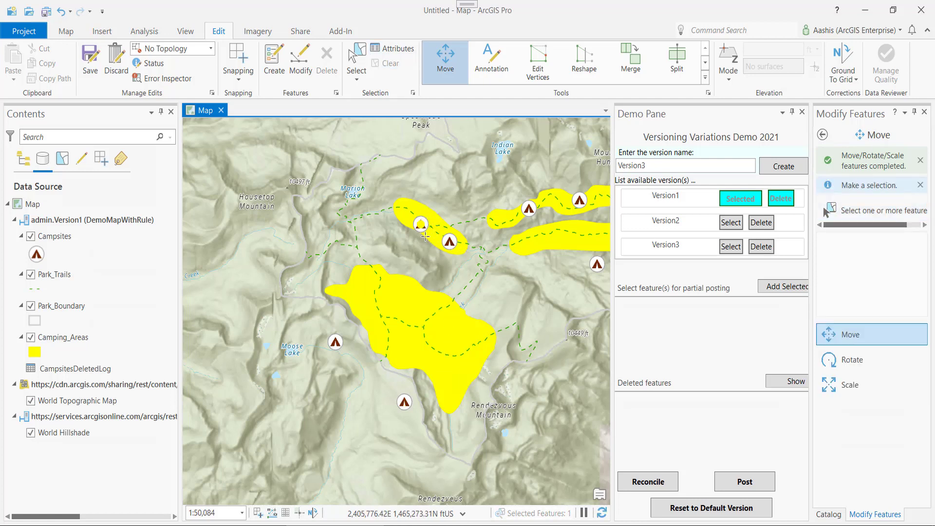
pyautogui.moveTo(422, 227)
pyautogui.mouseDown()
pyautogui.moveTo(413, 226)
pyautogui.moveTo(421, 223)
pyautogui.mouseUp()
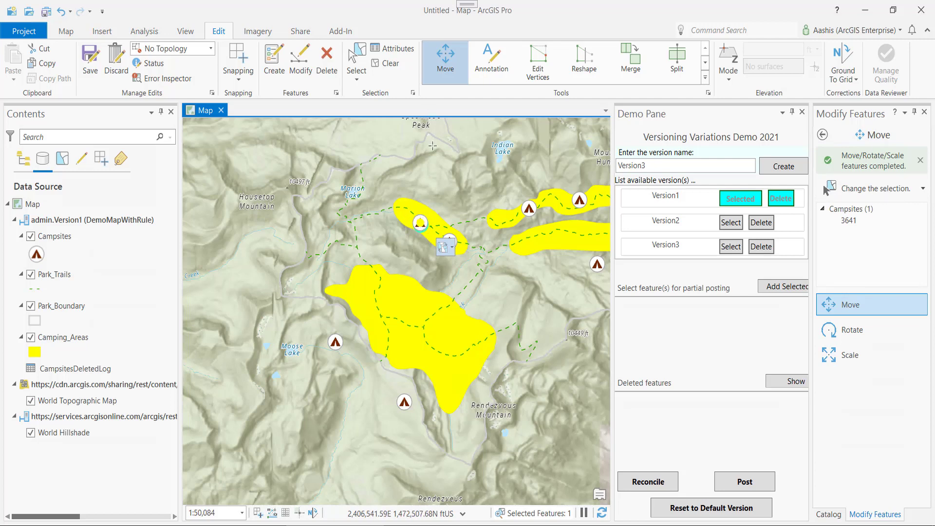
pyautogui.click(327, 62)
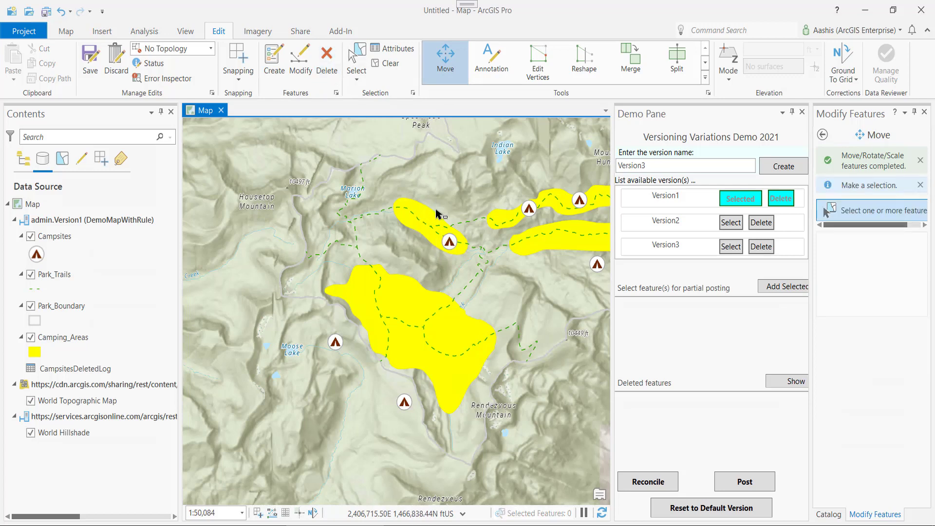
pyautogui.click(449, 245)
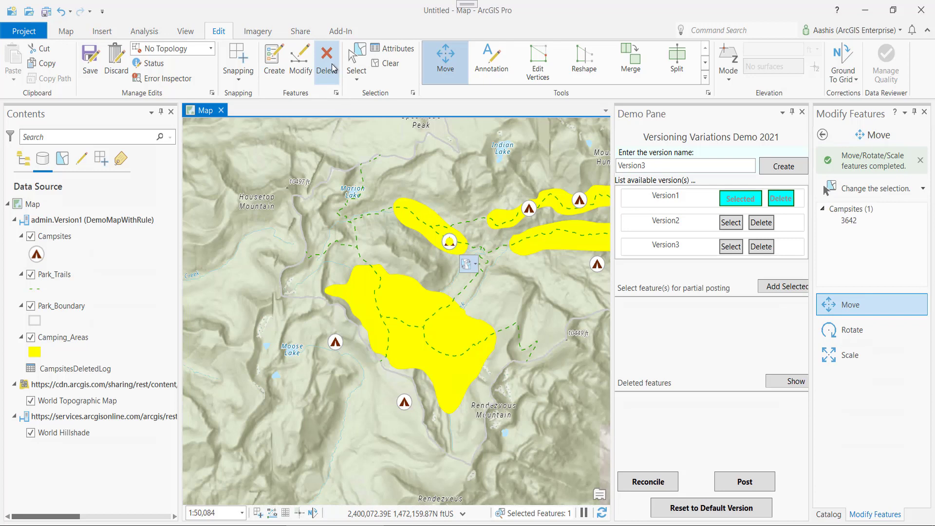
pyautogui.click(333, 68)
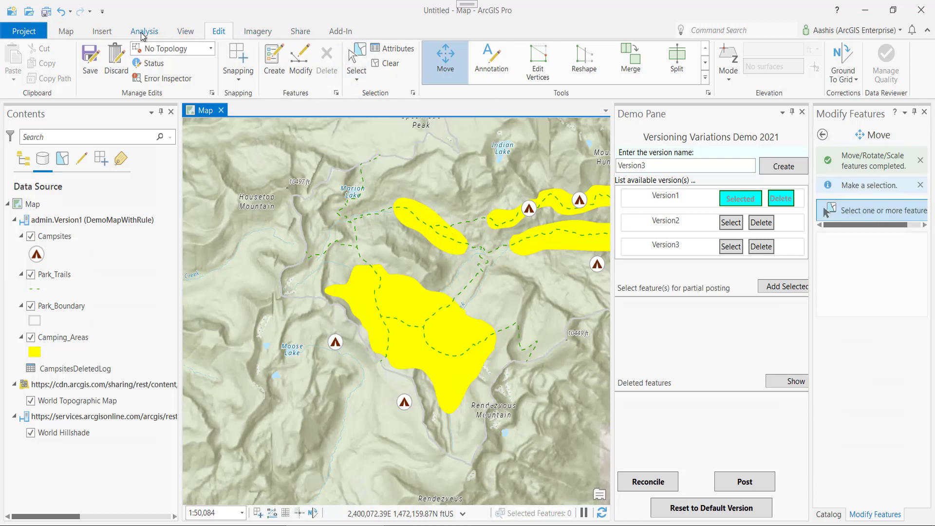
# Place two Campsites points near the southeast corner, then save all Version1 edits
pyautogui.click(273, 60)
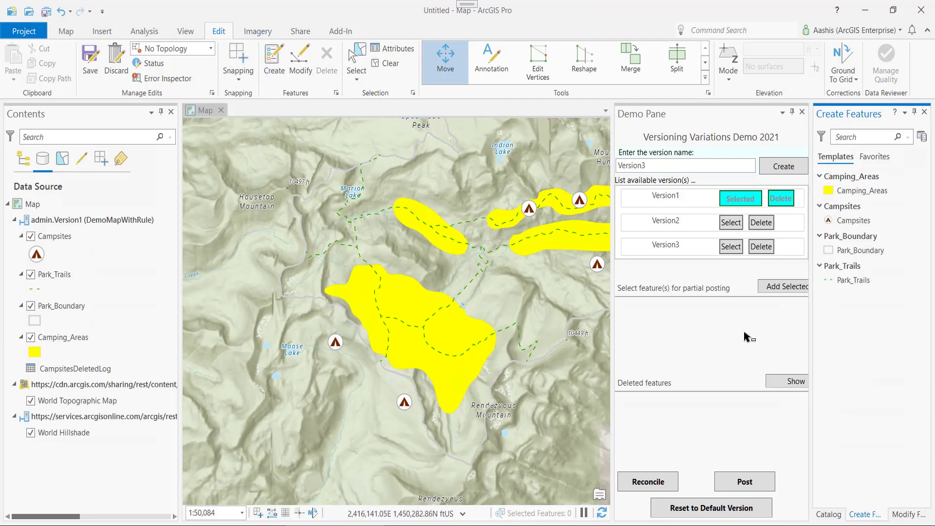
pyautogui.click(853, 220)
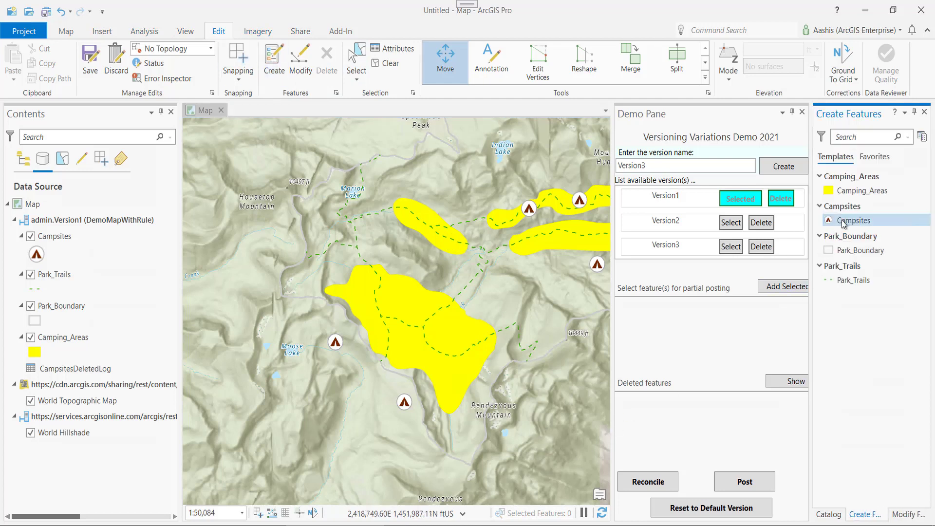
pyautogui.click(553, 457)
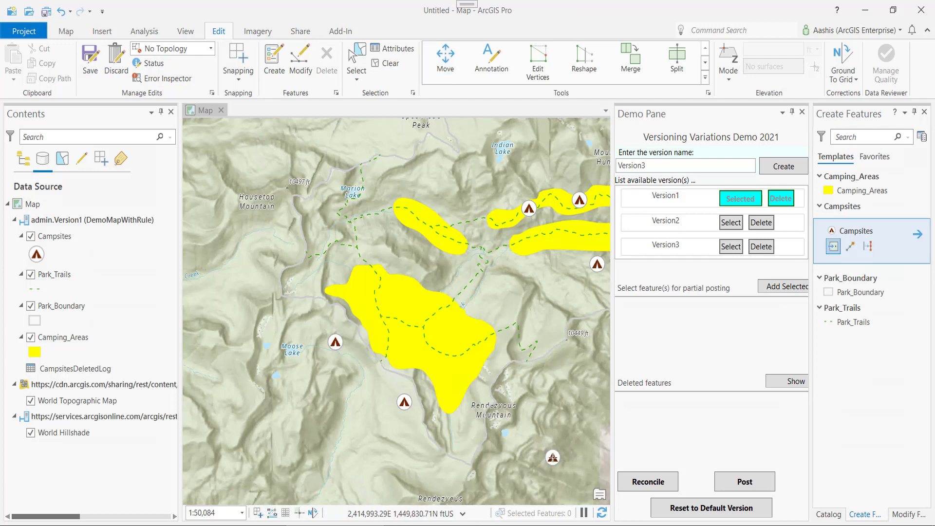
pyautogui.click(582, 421)
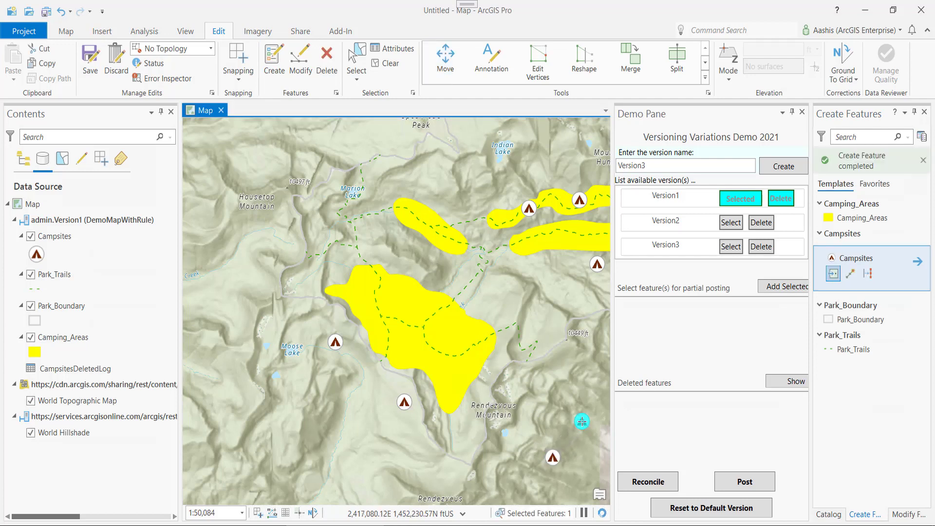
pyautogui.click(91, 69)
pyautogui.click(465, 283)
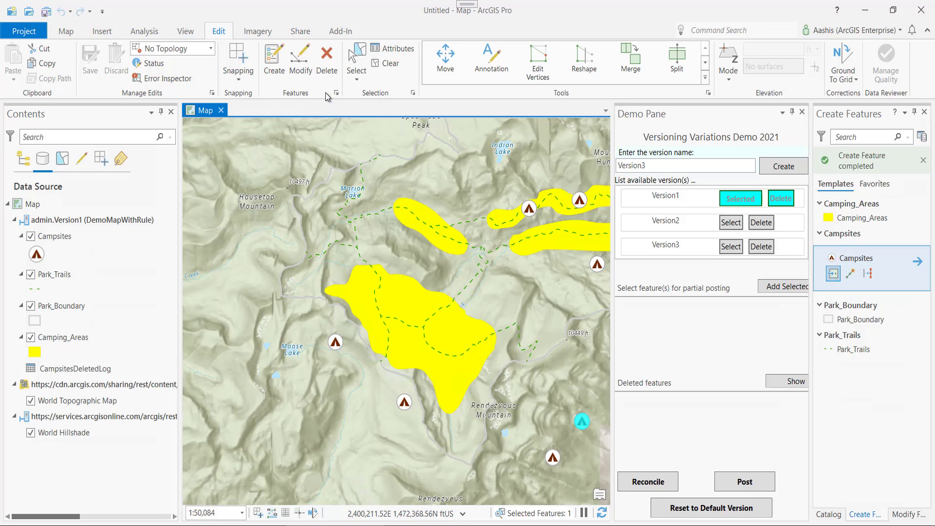
# Select campsite 1637 and the new southeast campsite and add them to the partial posting list
pyautogui.click(383, 64)
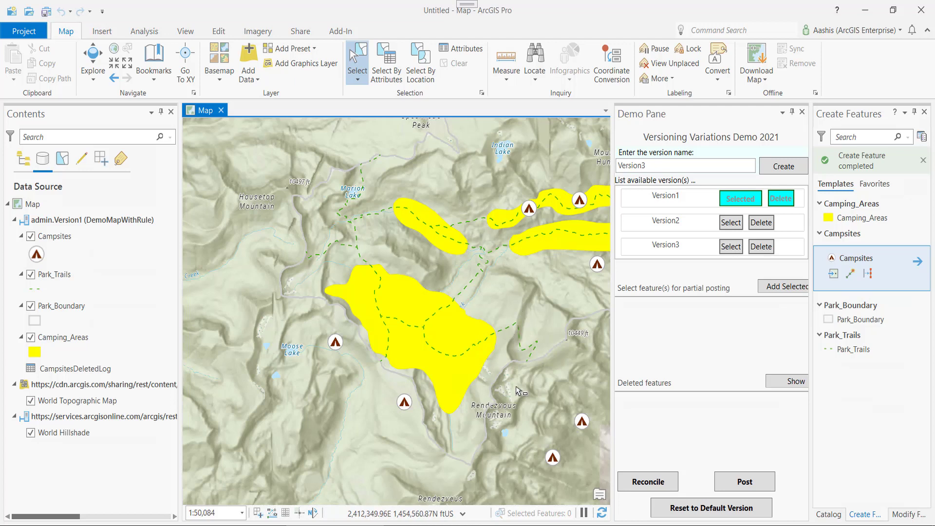
pyautogui.click(405, 403)
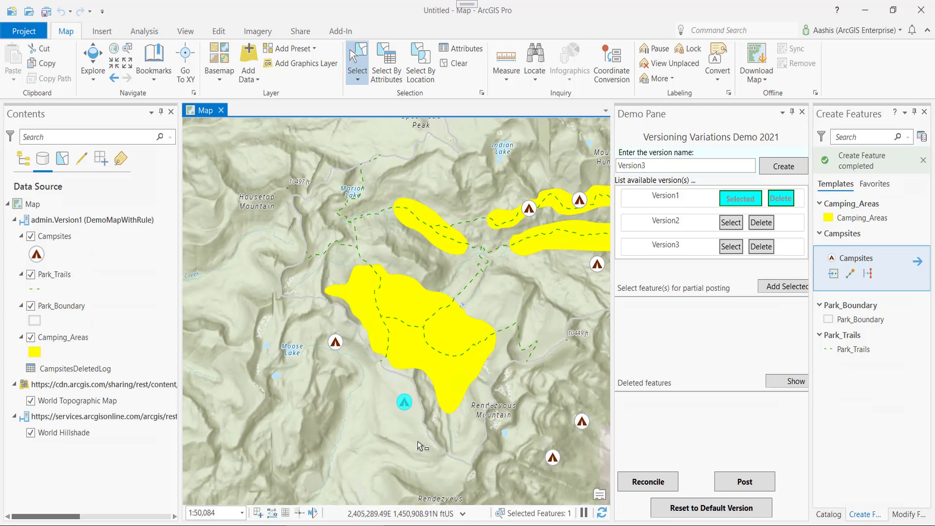
pyautogui.keyDown('shift'); pyautogui.click(553, 458); pyautogui.keyUp('shift')
pyautogui.click(785, 287)
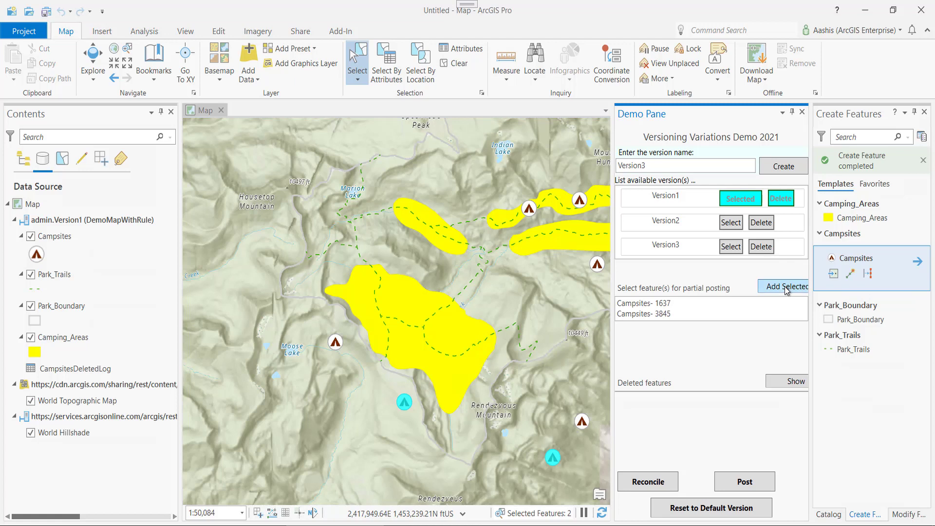
# List the deleted campsites, include 3641, and post Version1 to its parent
pyautogui.click(786, 385)
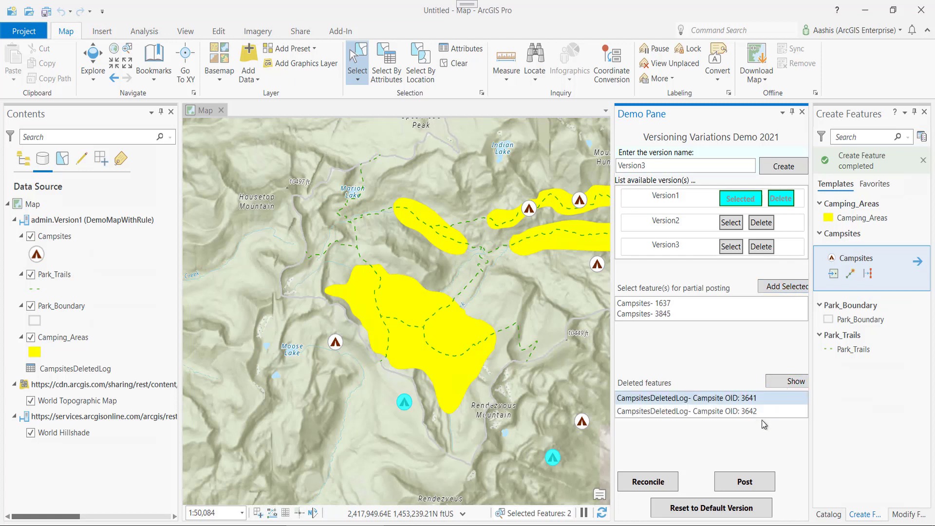
pyautogui.click(728, 400)
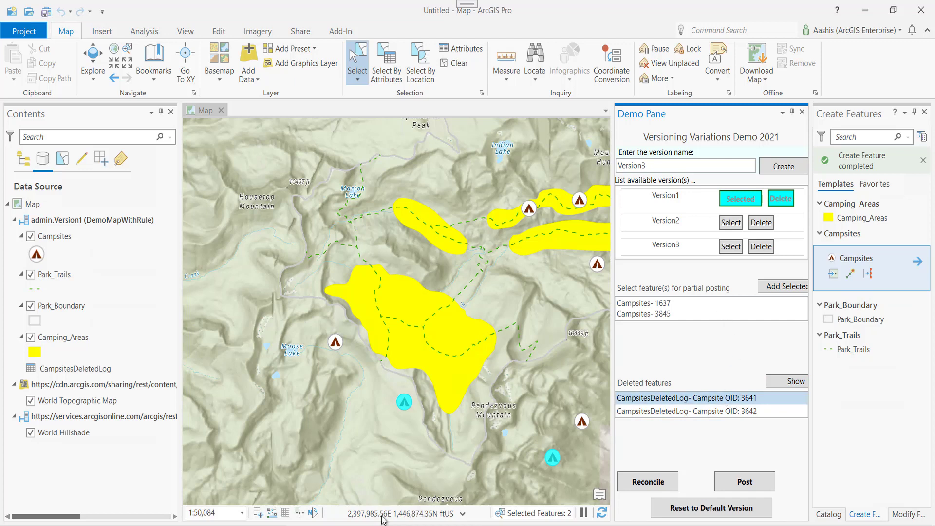
pyautogui.click(750, 487)
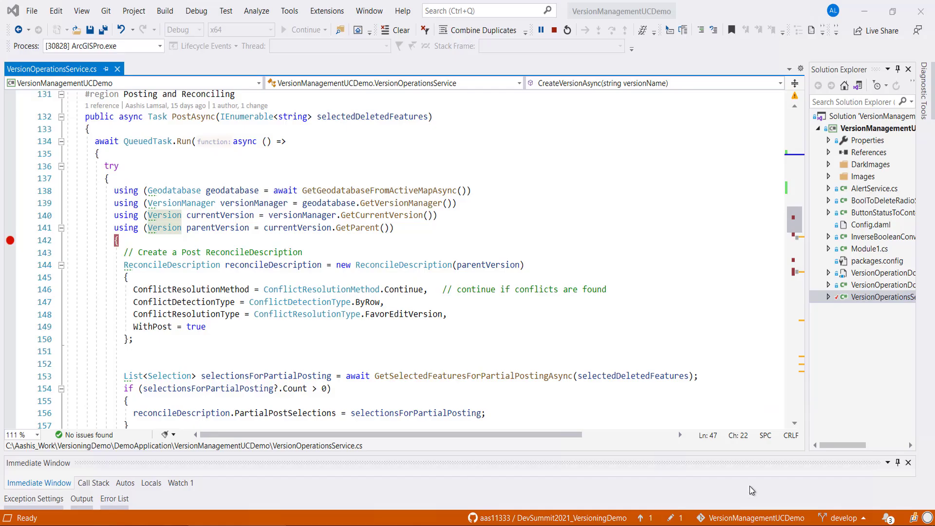
# Set a breakpoint at the partial-posting selection line and step over two statements
pyautogui.scroll(-2, 606, 262)
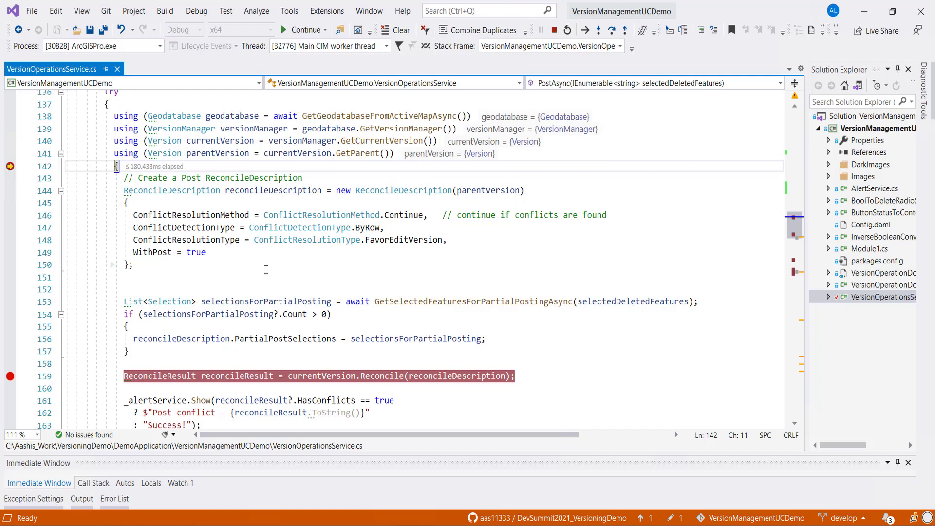
pyautogui.click(10, 306)
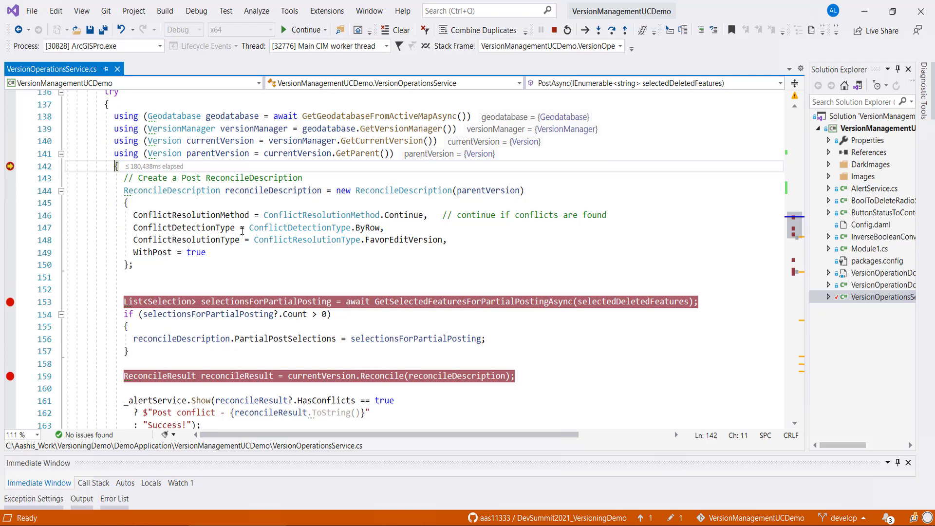
pyautogui.click(613, 30)
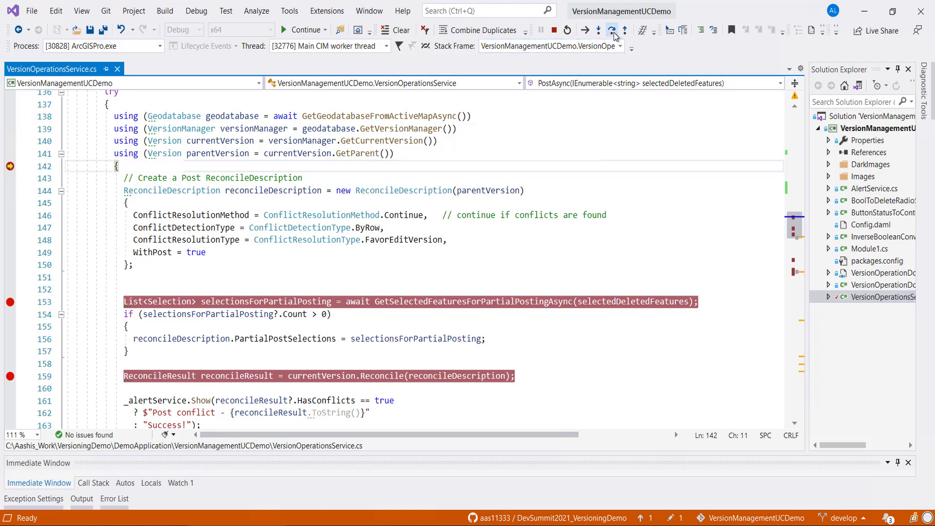
pyautogui.click(612, 31)
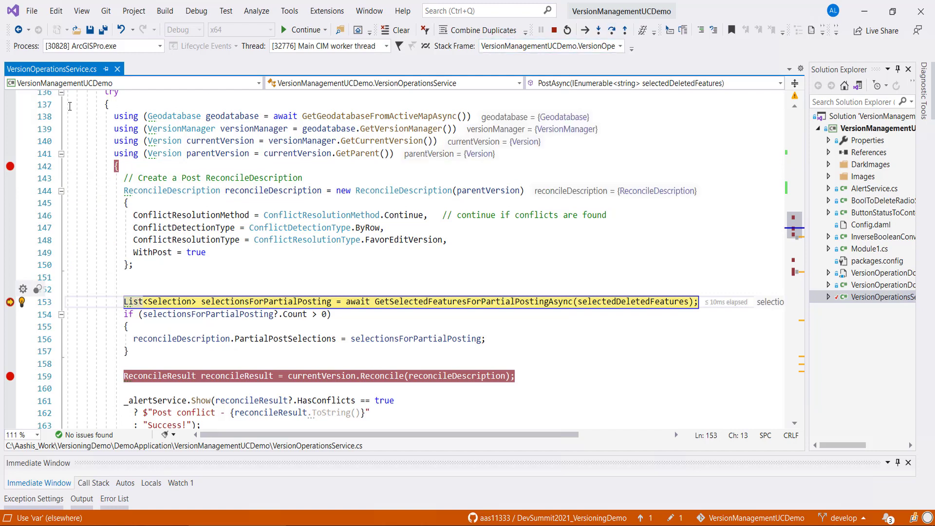
pyautogui.click(115, 166)
pyautogui.scroll(-2, 555, 284)
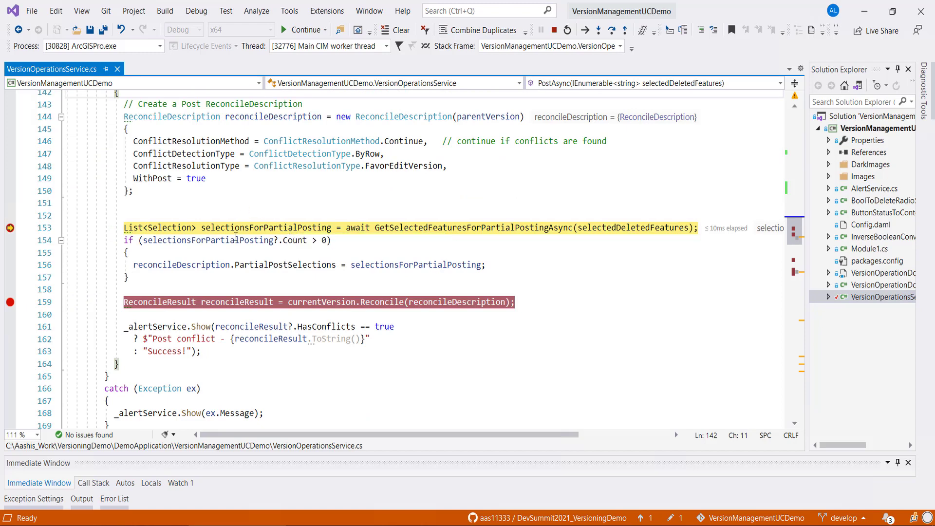
pyautogui.moveTo(261, 257)
pyautogui.moveTo(271, 225)
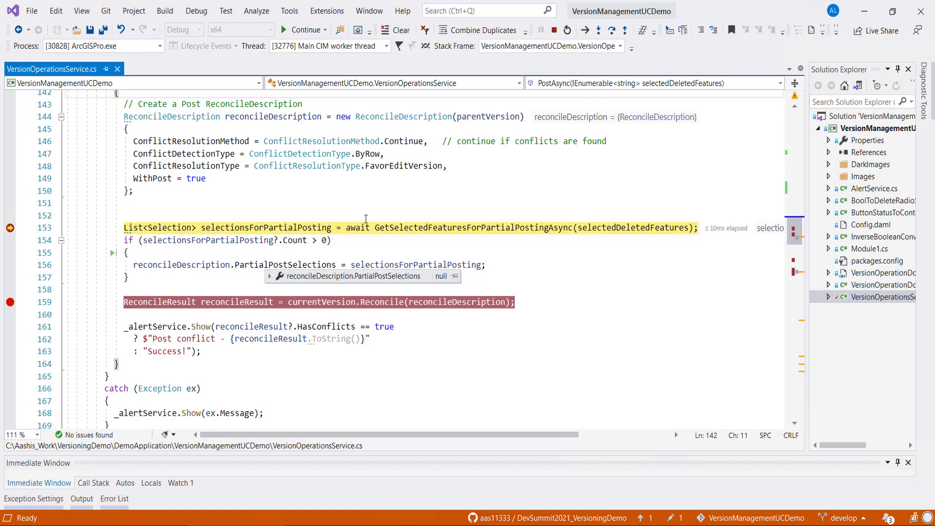
# Step past the selection count check and lines 156–157 to the Reconcile call on line 159
pyautogui.click(612, 30)
pyautogui.click(613, 30)
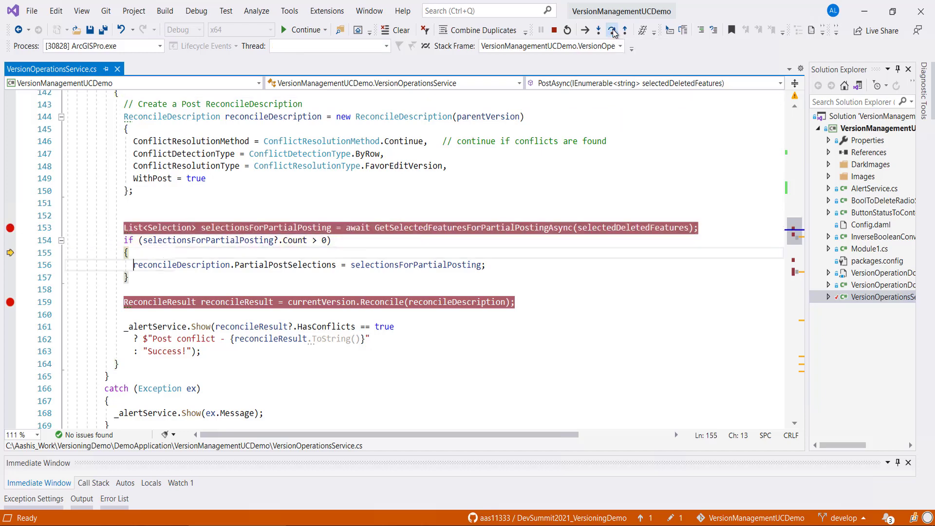
pyautogui.click(613, 30)
pyautogui.click(612, 30)
pyautogui.click(613, 31)
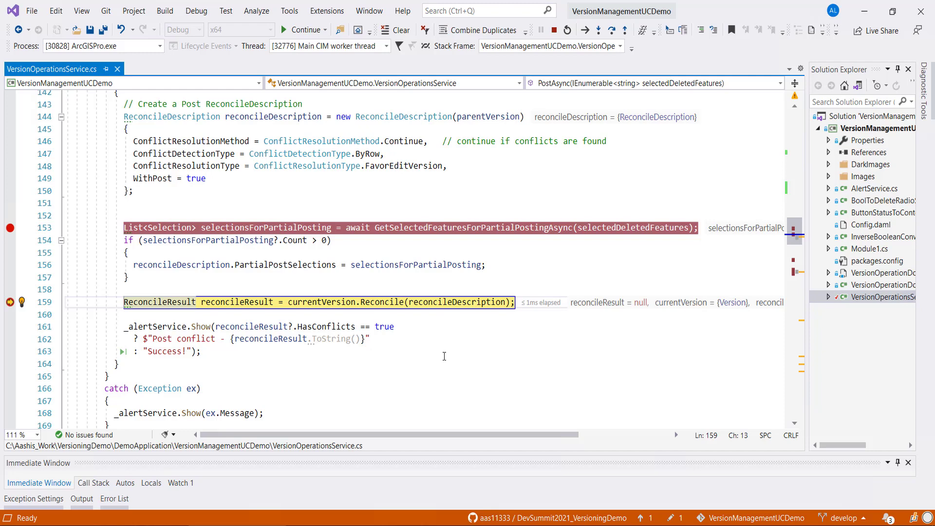
pyautogui.moveTo(321, 307)
pyautogui.moveTo(457, 305)
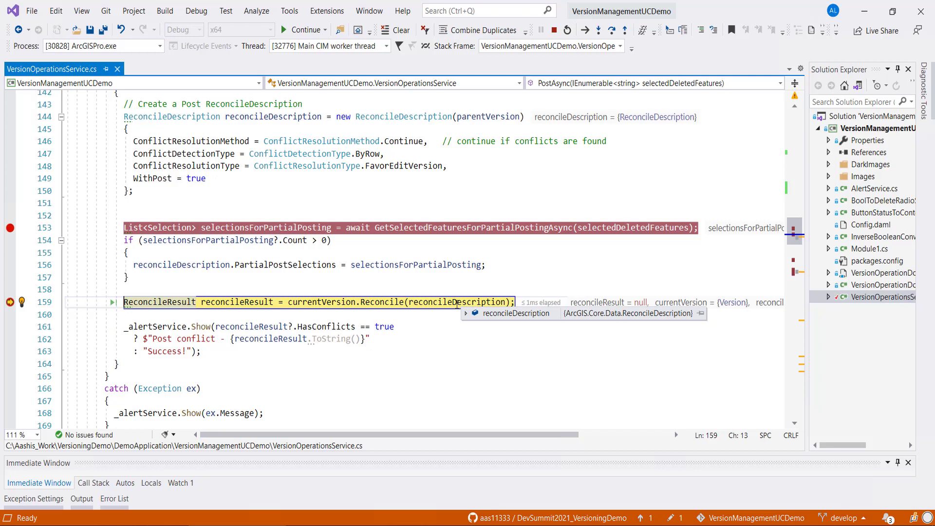
# Resume the add-in, dismiss the Success alert, reset to DEFAULT, and select the Campsites layer
pyautogui.click(304, 30)
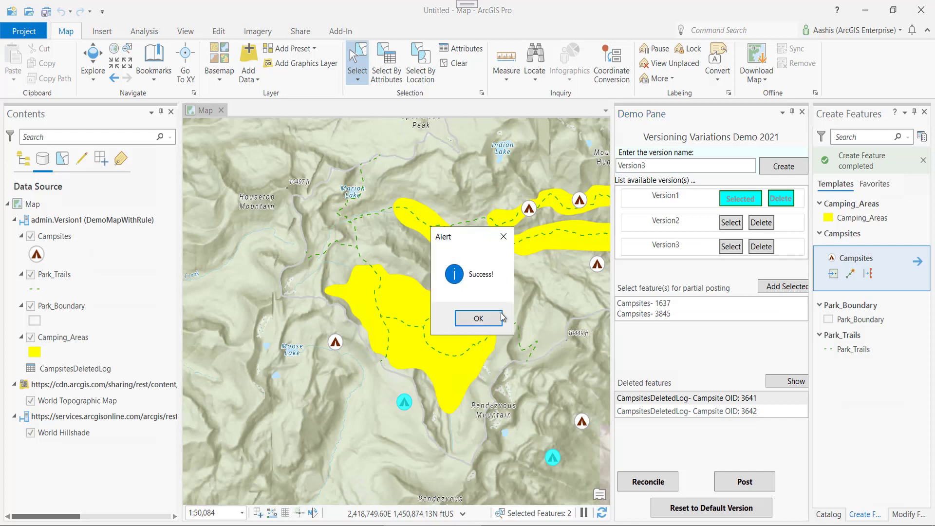
pyautogui.click(504, 236)
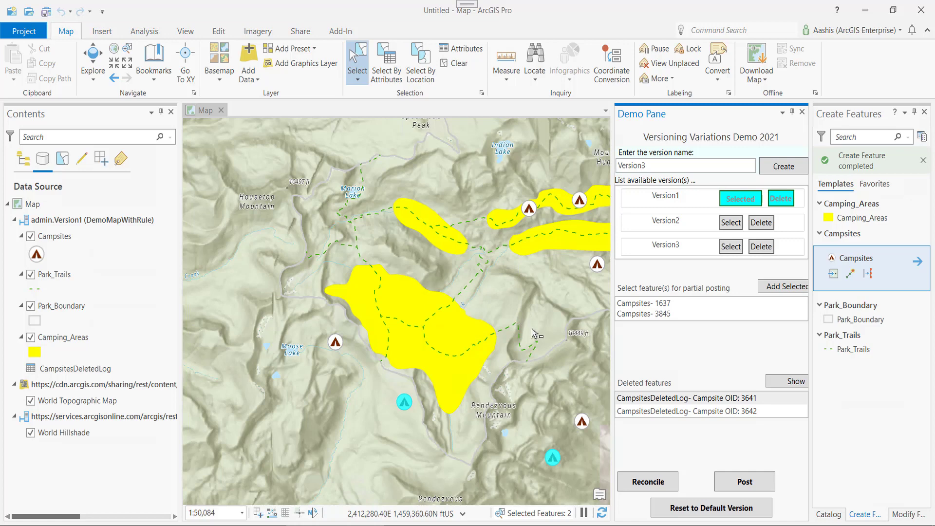
pyautogui.click(695, 514)
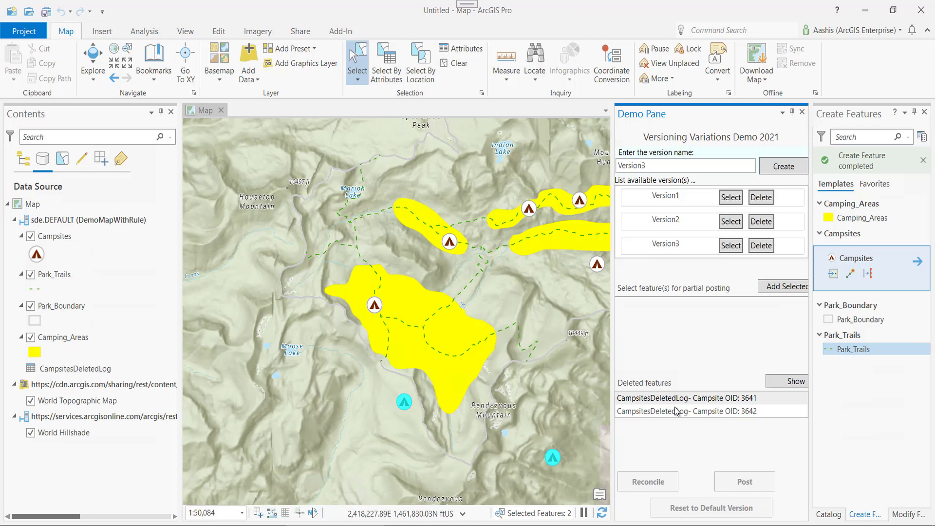
pyautogui.click(60, 239)
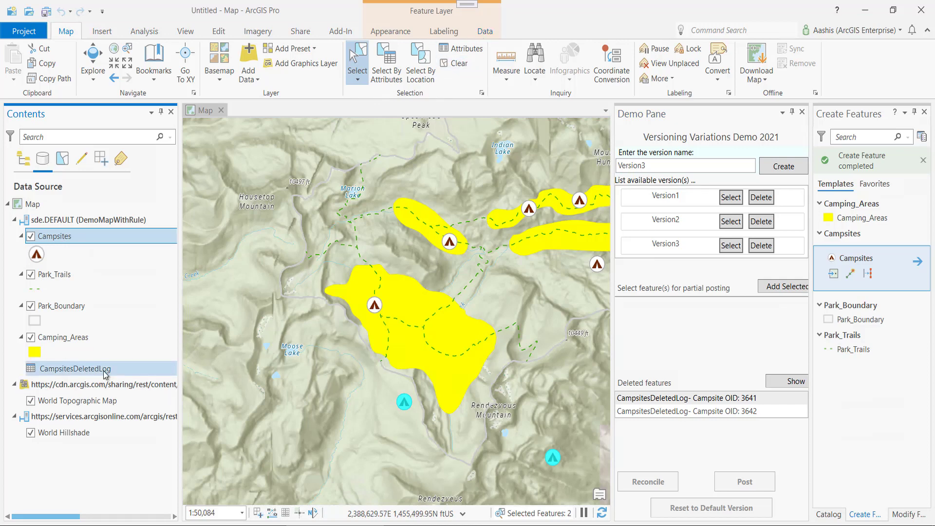
pyautogui.click(485, 32)
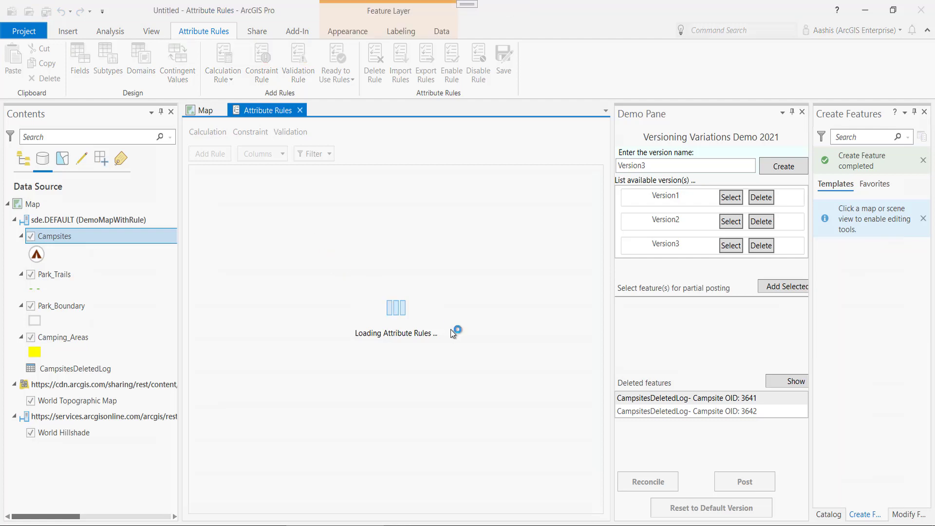
pyautogui.moveTo(497, 358); pyautogui.dragTo(360, 351)
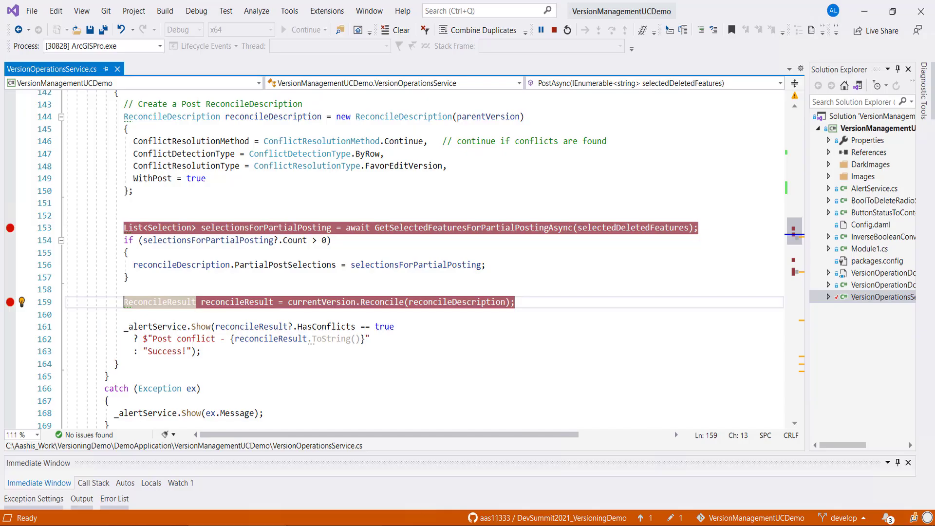
pyautogui.hotkey('alt', 'Tab')
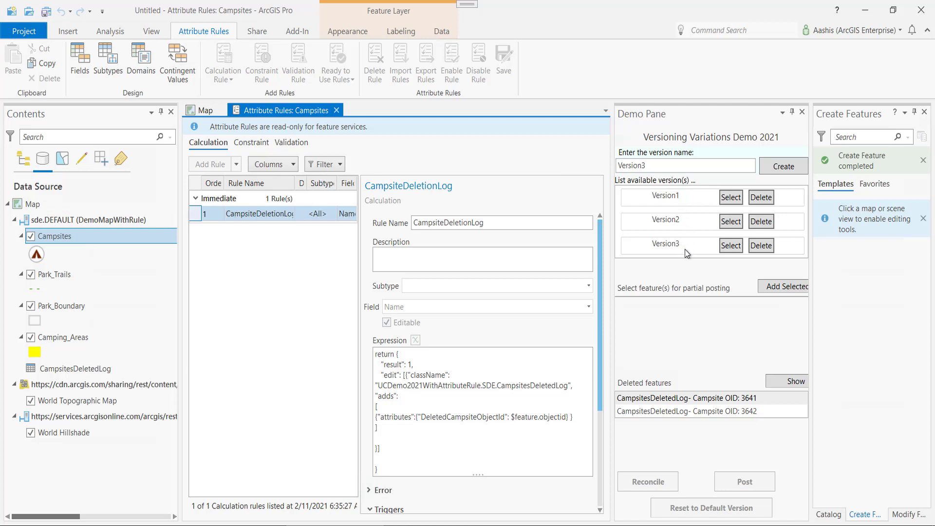
pyautogui.click(336, 110)
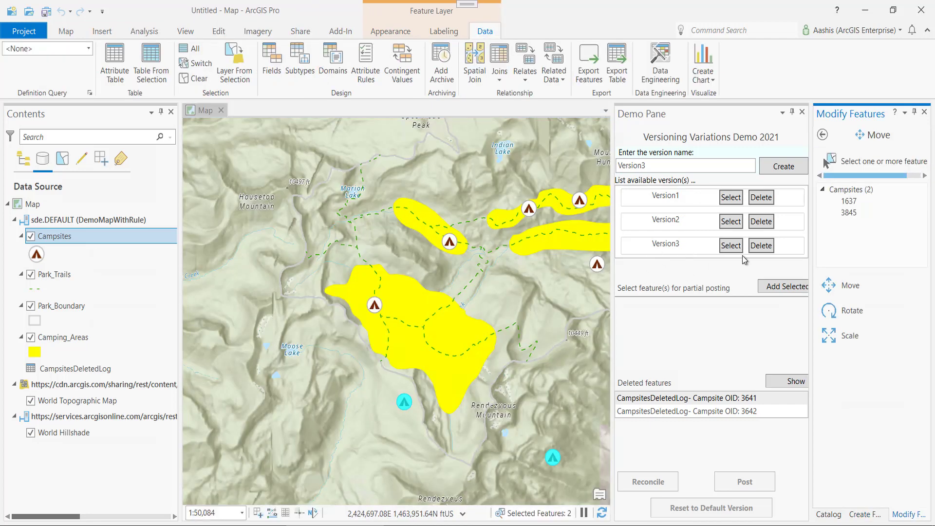
# Delete Version3 from the Demo Pane
pyautogui.click(766, 248)
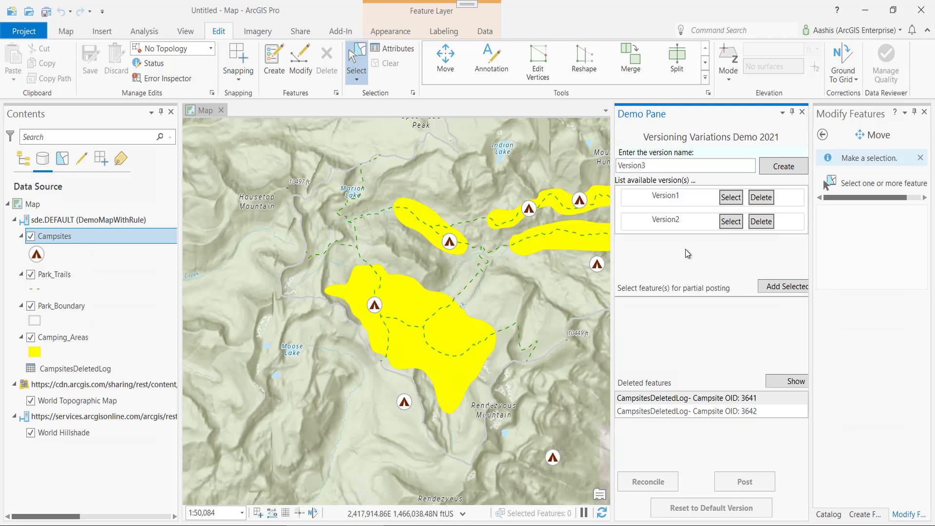
# Set a breakpoint on line 224 of DeleteVersionAsync, then return to ArcGIS Pro
pyautogui.moveTo(237, 525)
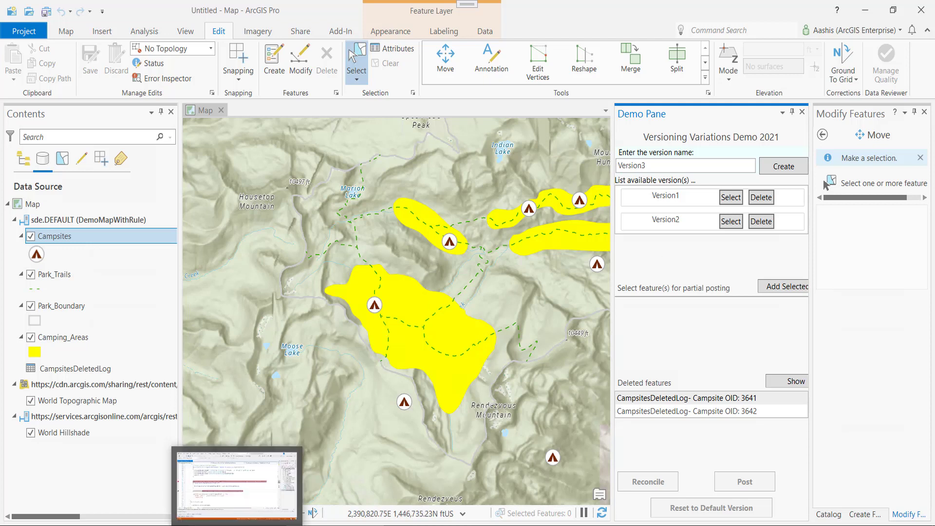
pyautogui.click(236, 484)
pyautogui.scroll(-5, 314, 363)
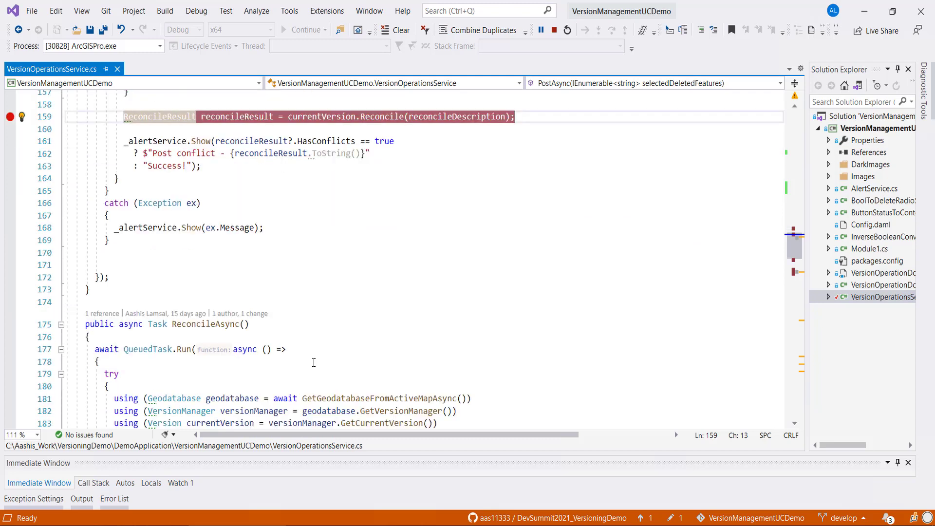
pyautogui.scroll(-14, 314, 363)
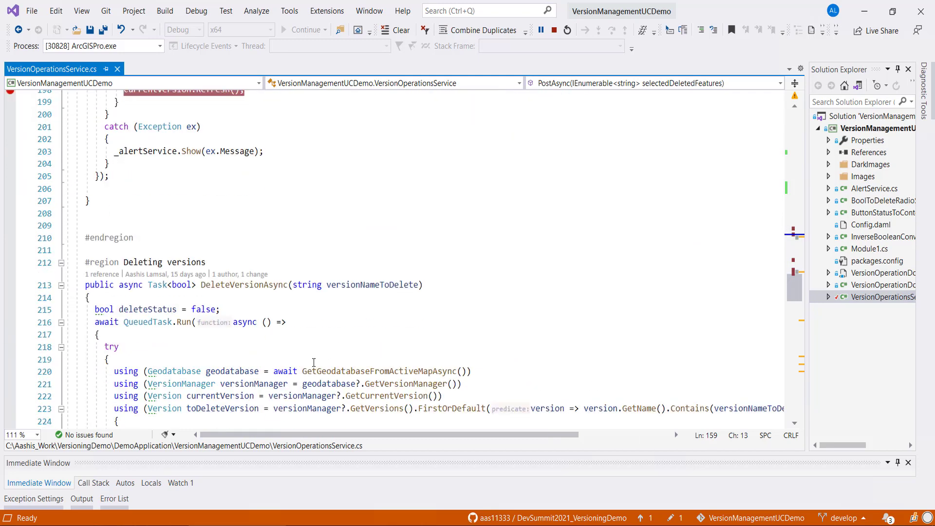
pyautogui.scroll(-4, 314, 363)
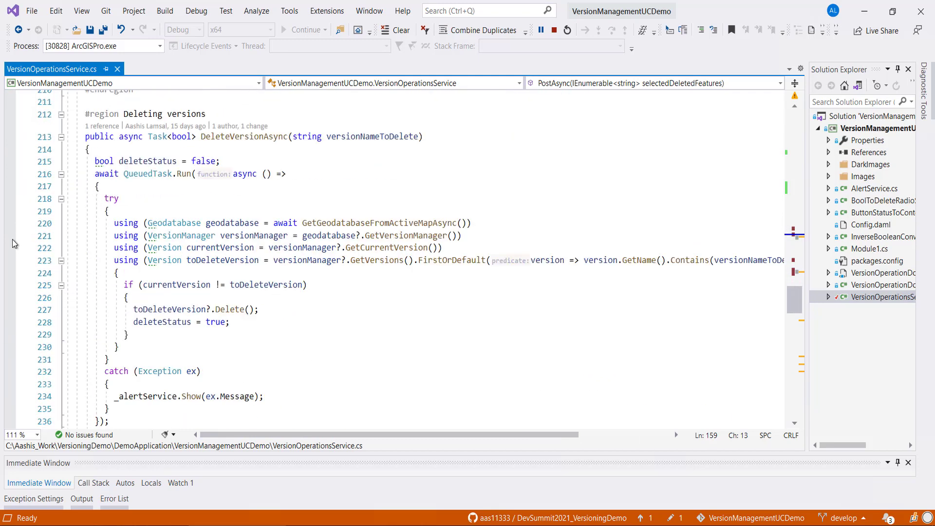
pyautogui.click(14, 275)
pyautogui.scroll(-2, 379, 300)
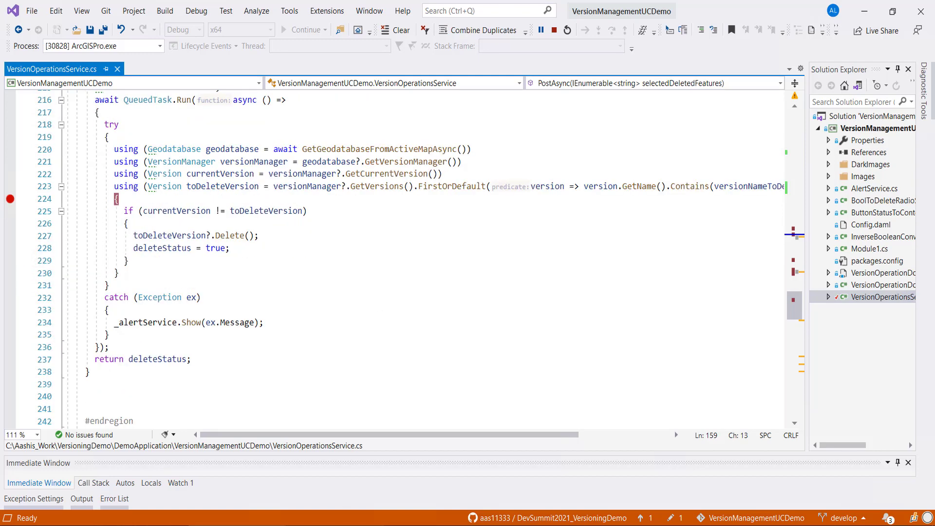
pyautogui.click(362, 487)
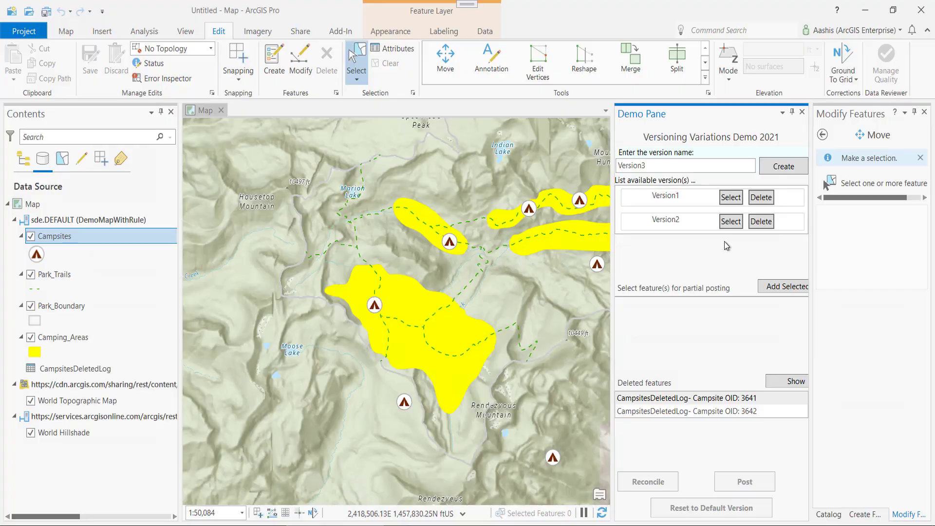
# Delete Version2, stepping through lines 225–226 to the Delete call before resuming
pyautogui.click(763, 223)
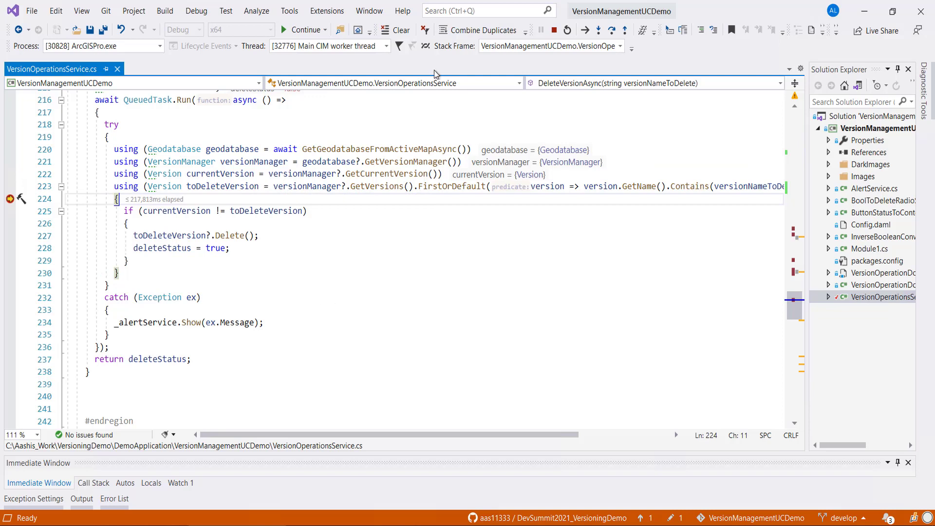
pyautogui.click(613, 33)
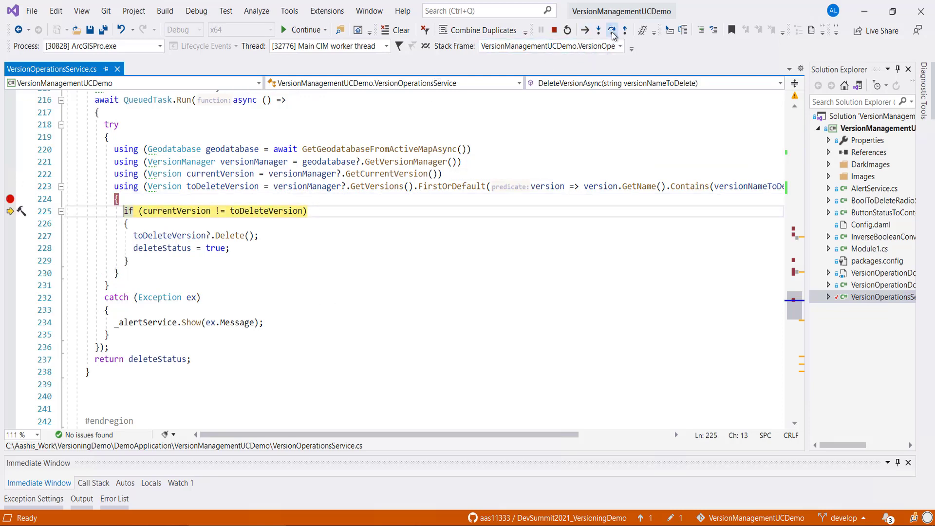
pyautogui.click(613, 32)
pyautogui.click(613, 33)
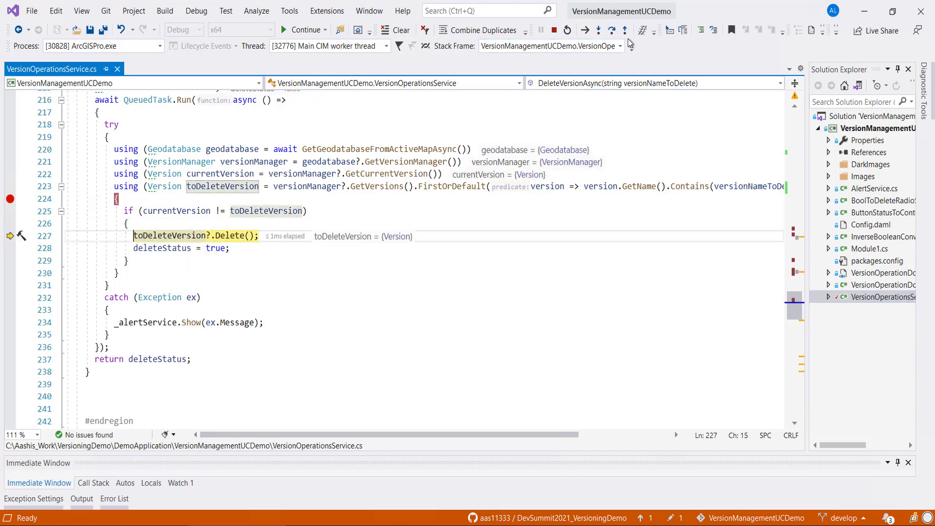
pyautogui.click(298, 33)
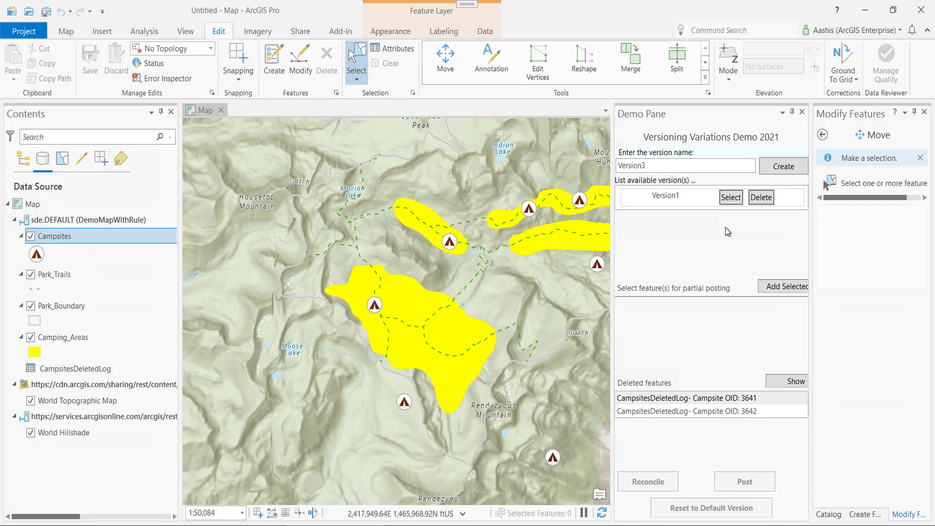
# Delete Version1, resuming past the breakpoint until the deletion completes
pyautogui.click(761, 197)
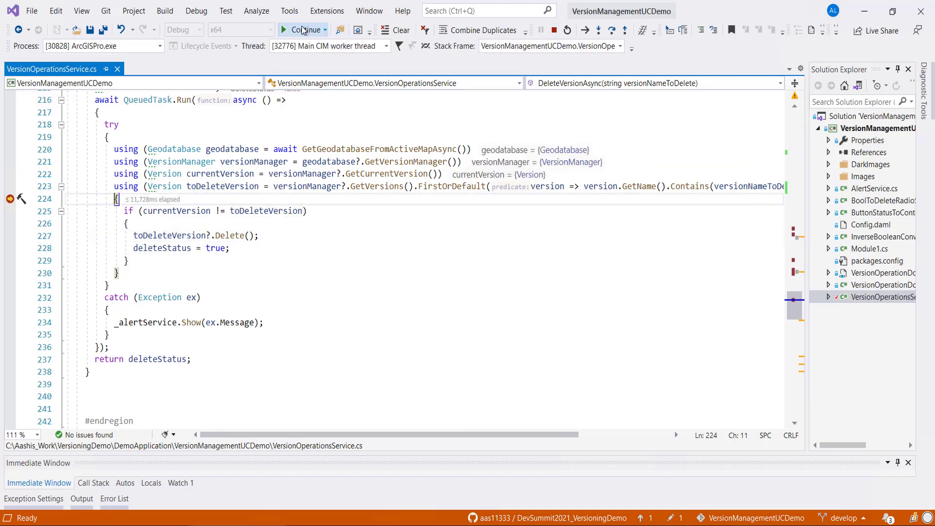
pyautogui.click(303, 30)
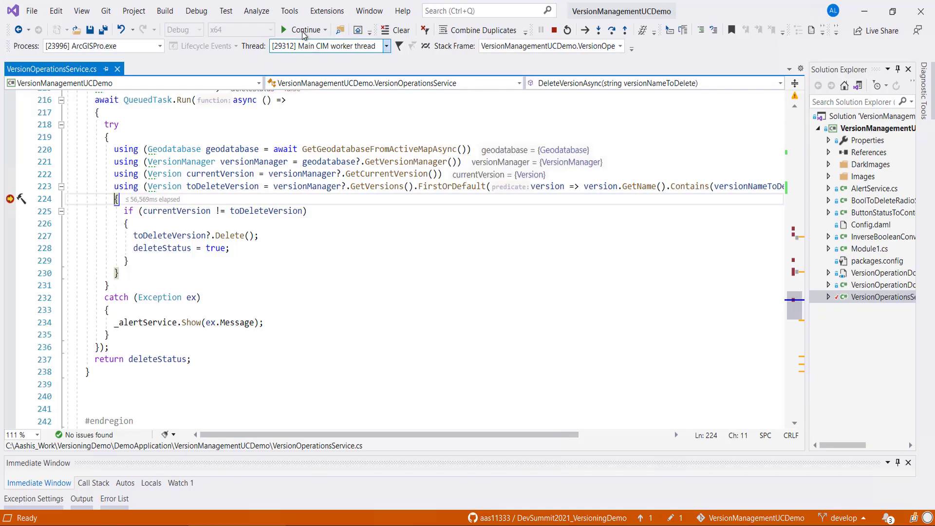
pyautogui.click(303, 32)
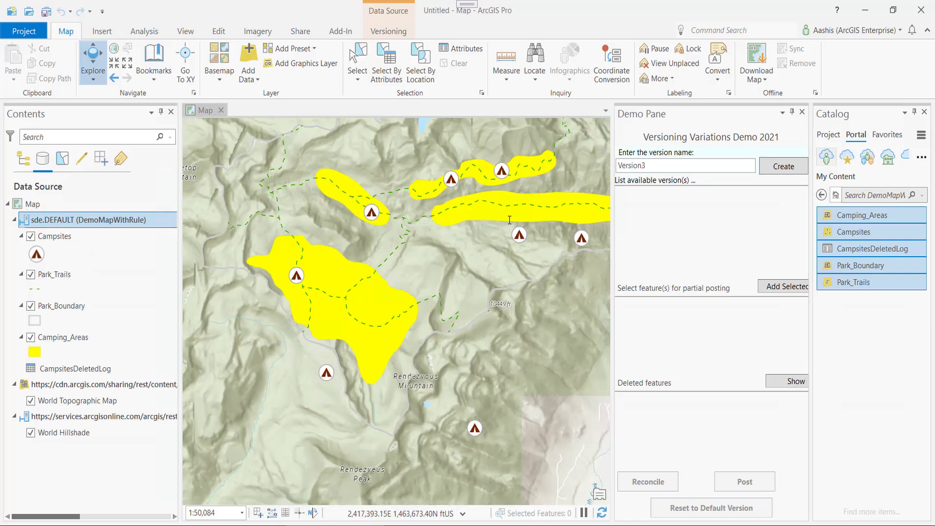